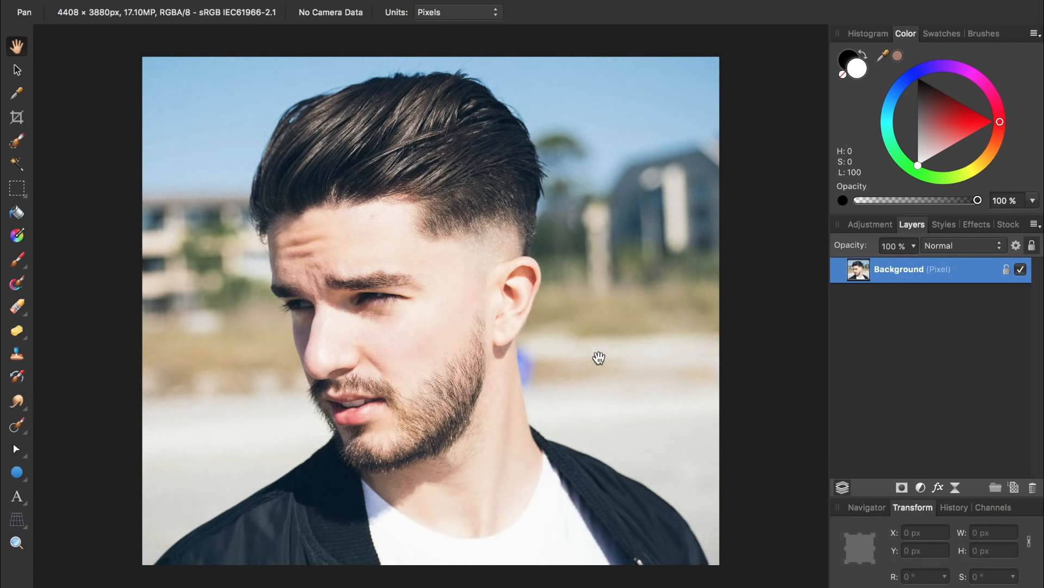
Add a new pixel layer above the Background portrait for drawing over the cheek's beard hairs.
scroll(429, 401, "up", 10)
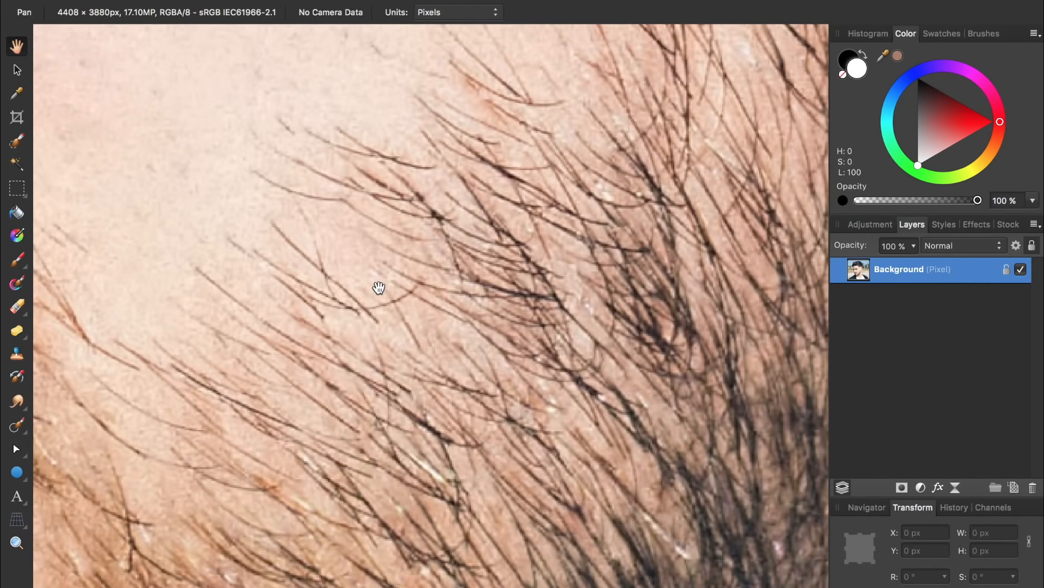
scroll(379, 290, "up", 5)
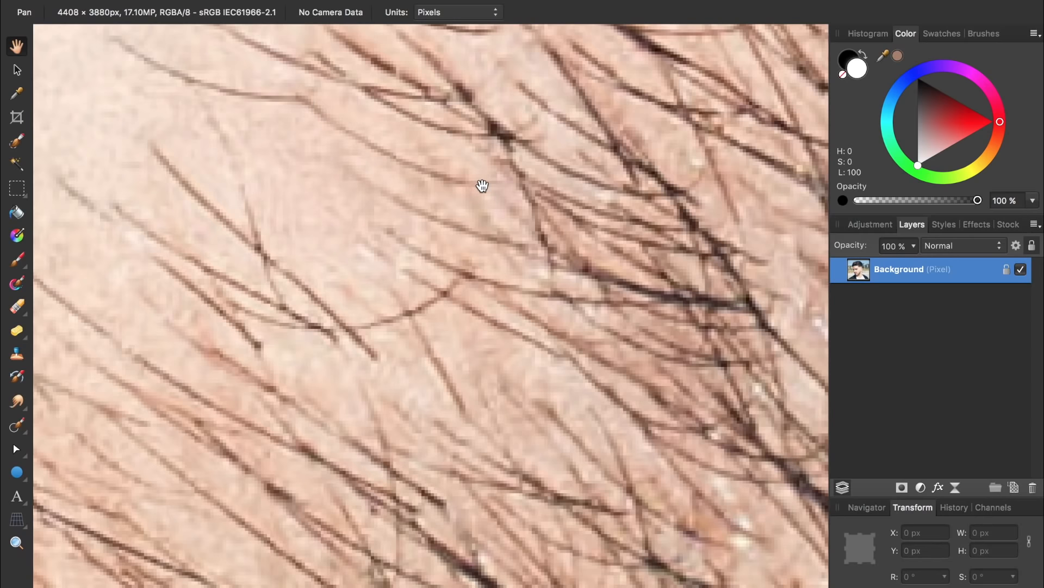
left_click(1014, 487)
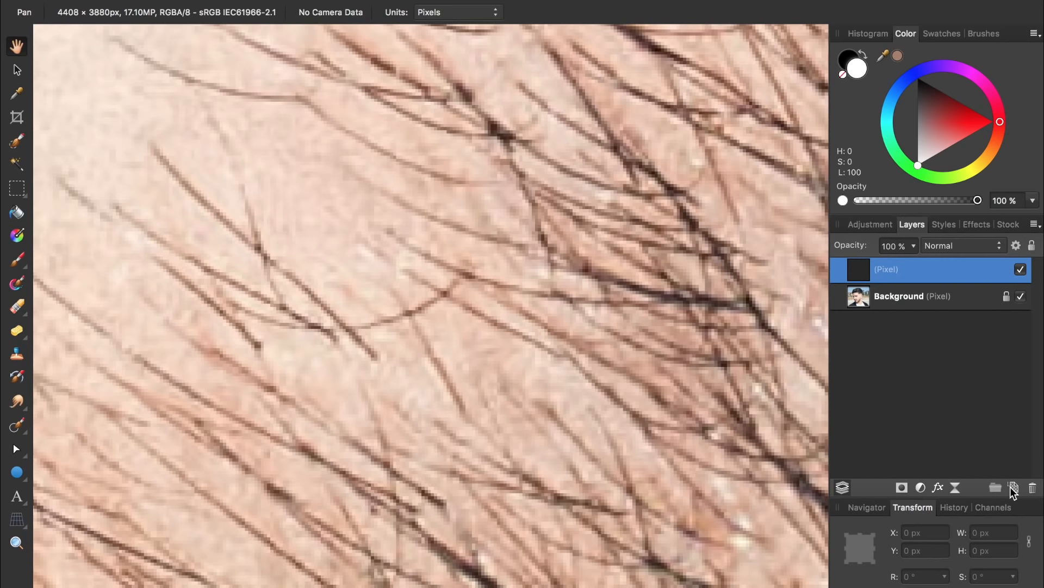
Paint one curved black hair stroke along an existing cheek hair with a Paint Brush 1 px wide.
key("x")
key("b")
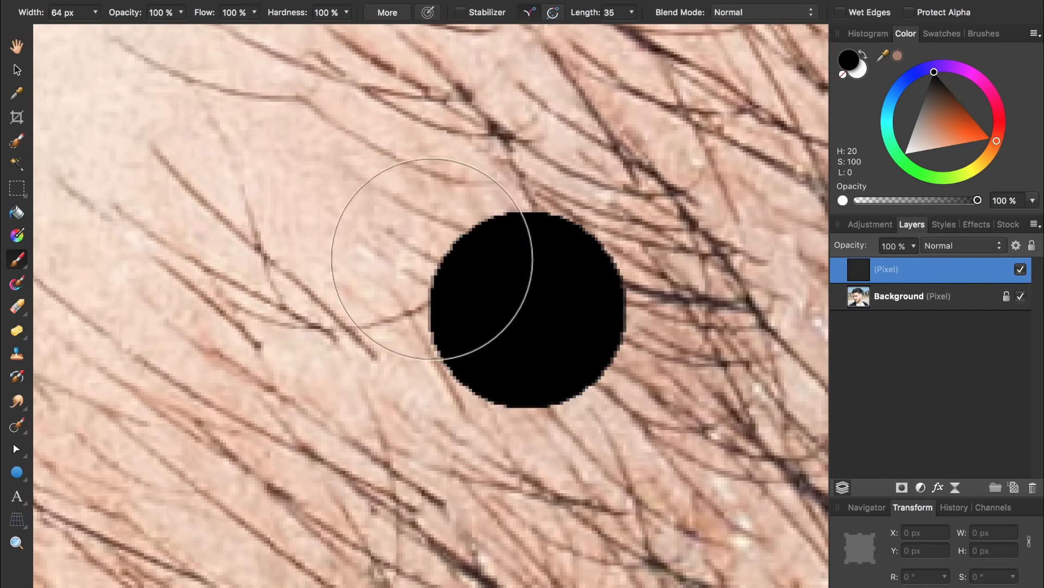
left_click(78, 18)
type("1")
key("Return")
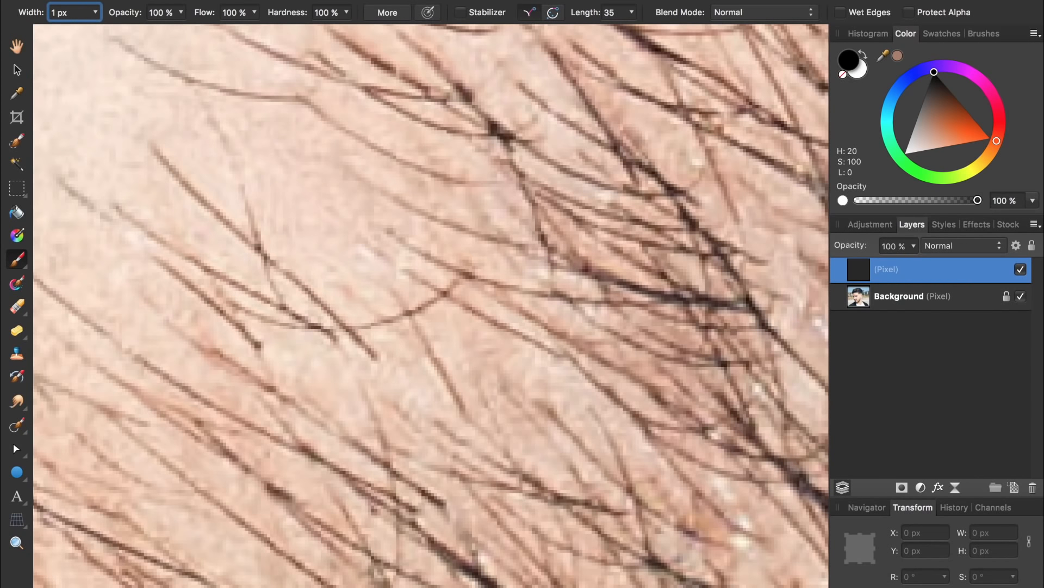
mouse_move(299, 99)
left_mouse_down()
mouse_move(397, 159)
mouse_move(493, 176)
left_mouse_up()
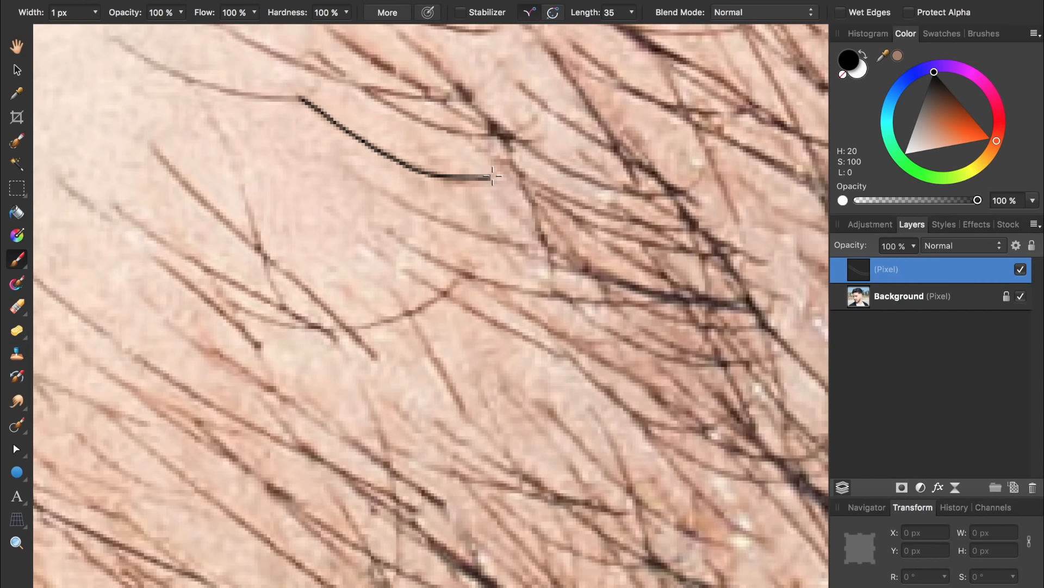
Cut the hair-stroke layer and paste it into a new 80 × 80 px document.
key("super+x")
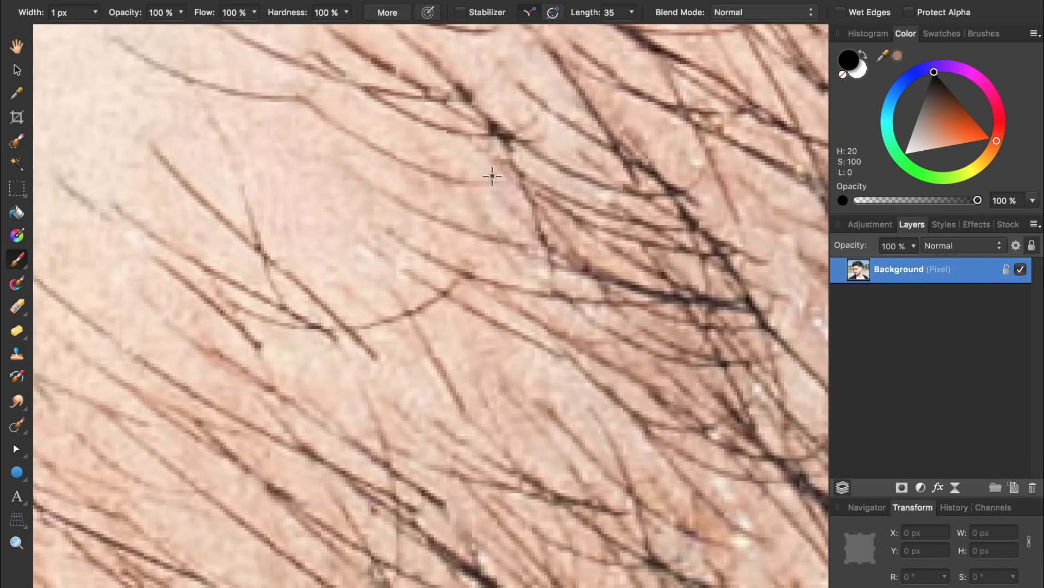
key("super+n")
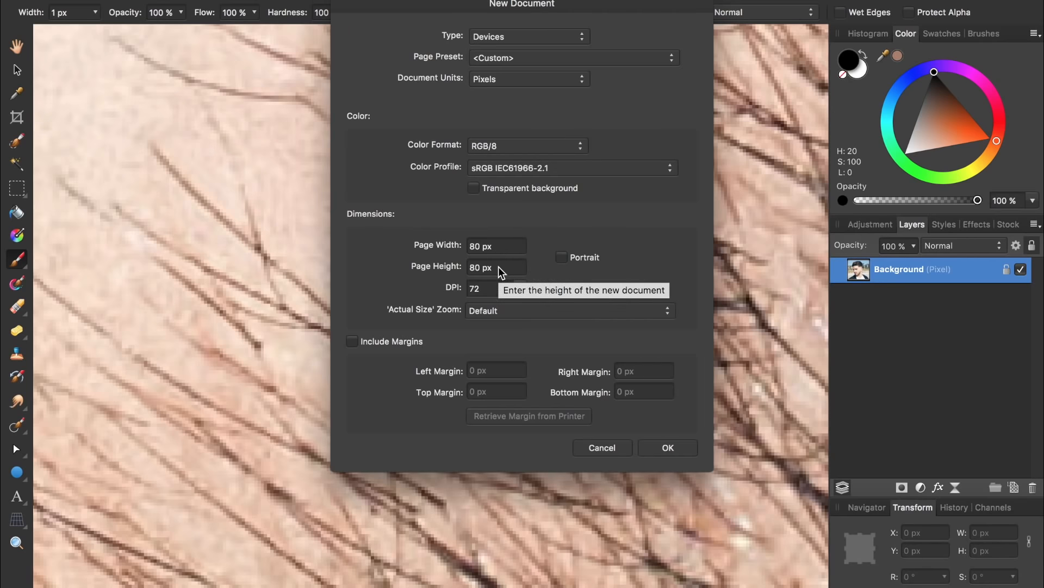
left_click(659, 446)
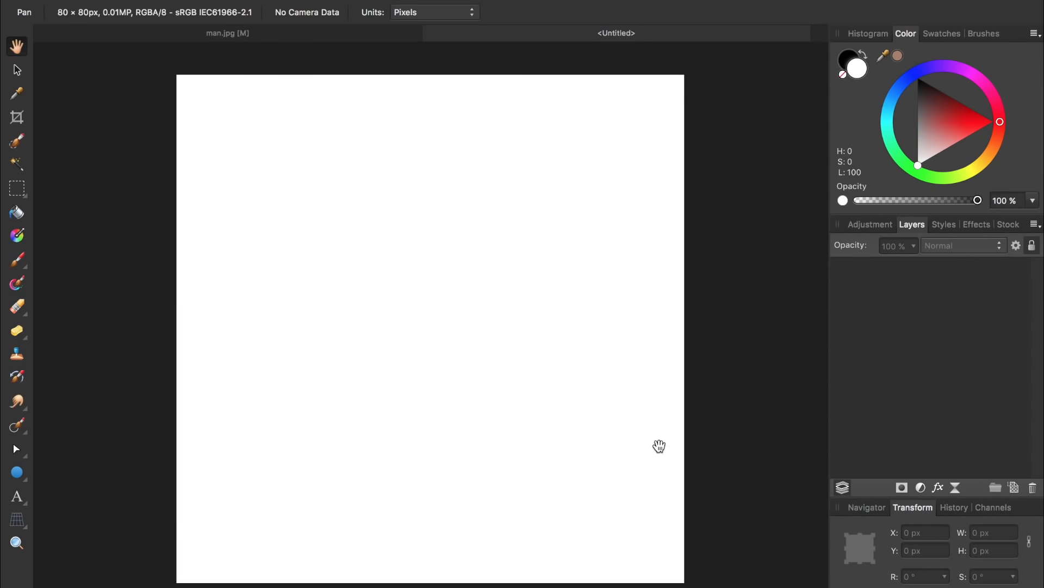
key("super+v")
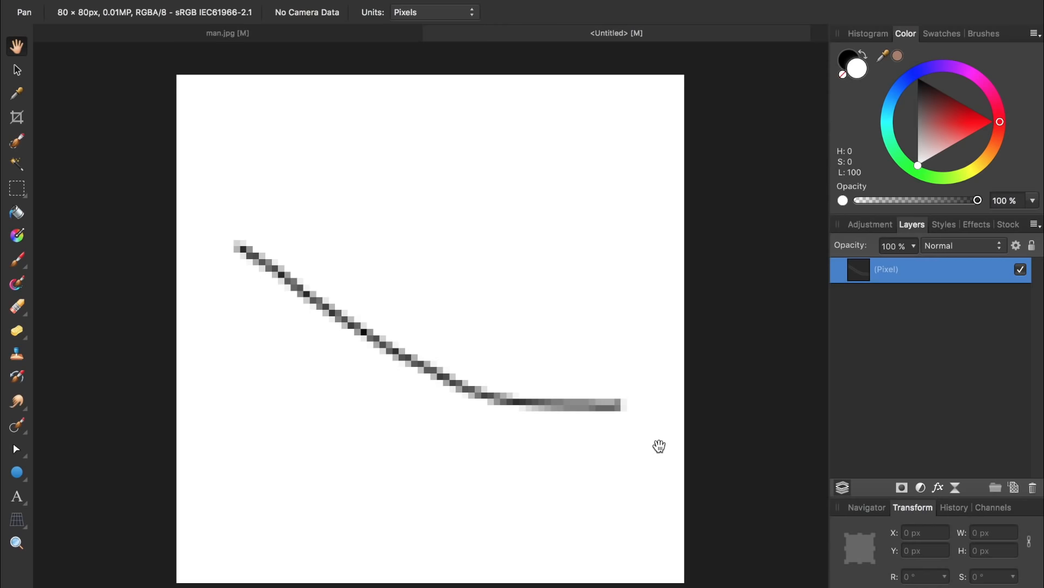
Export the hair document as a best-quality JPEG named hair in the Facial Hair folder.
key("alt+shift+super+s")
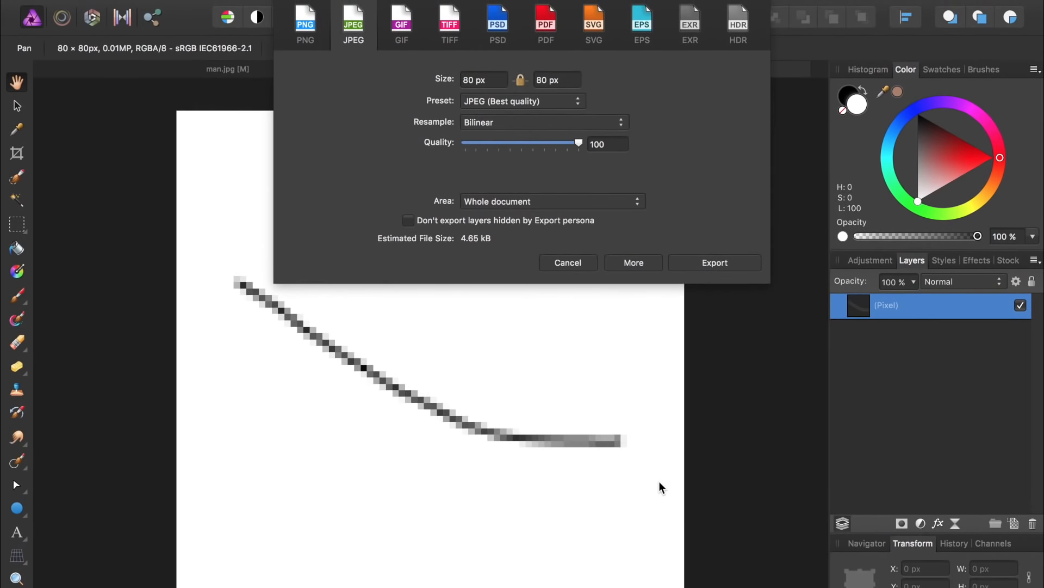
left_click(714, 263)
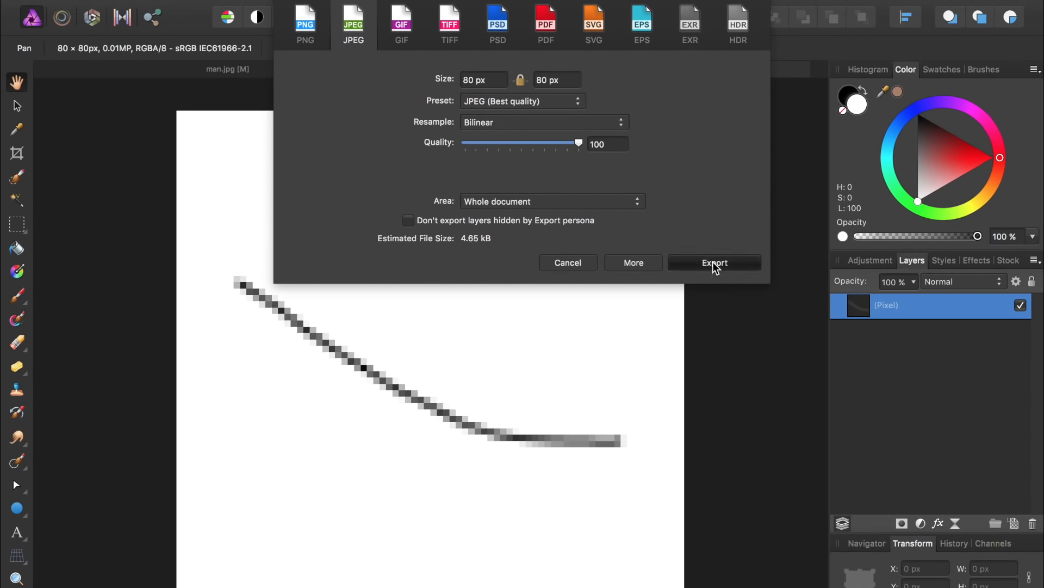
type("hair")
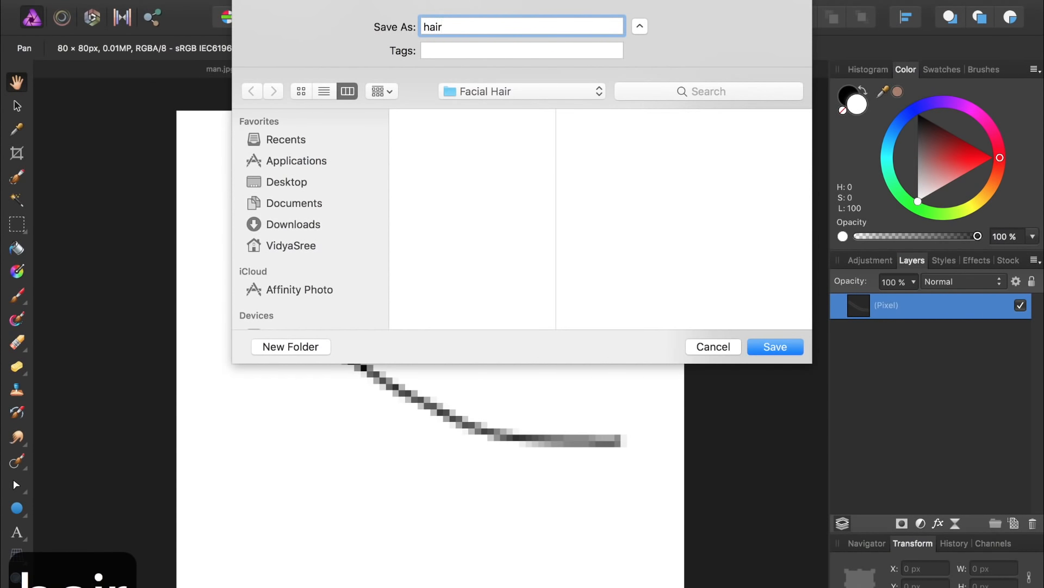
key("Return")
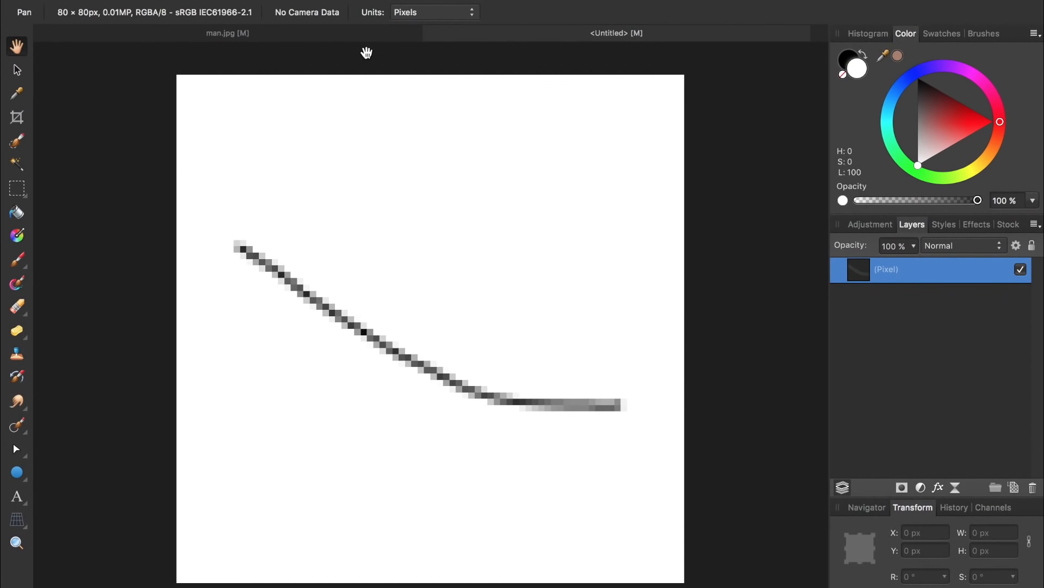
Create a new intensity brush from hair.jpg while in the man.jpg document, and select it in the Basic category.
left_click(358, 35)
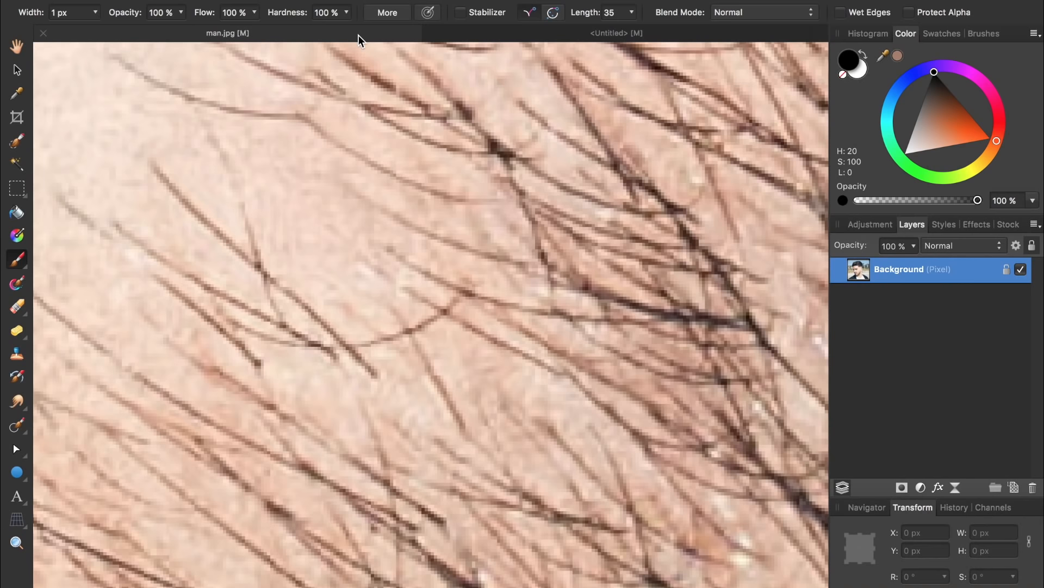
left_click(984, 34)
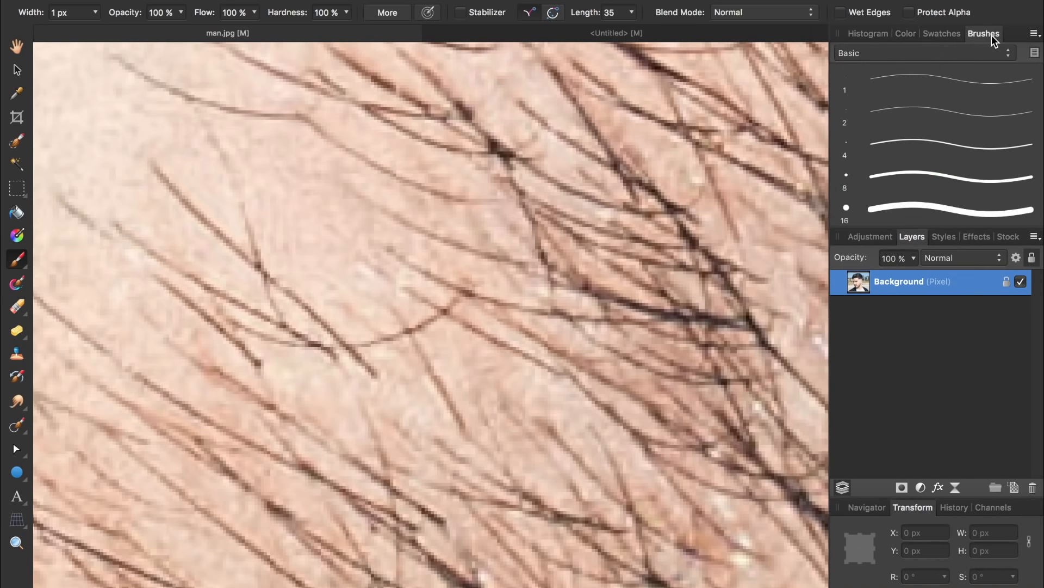
left_click(1035, 35)
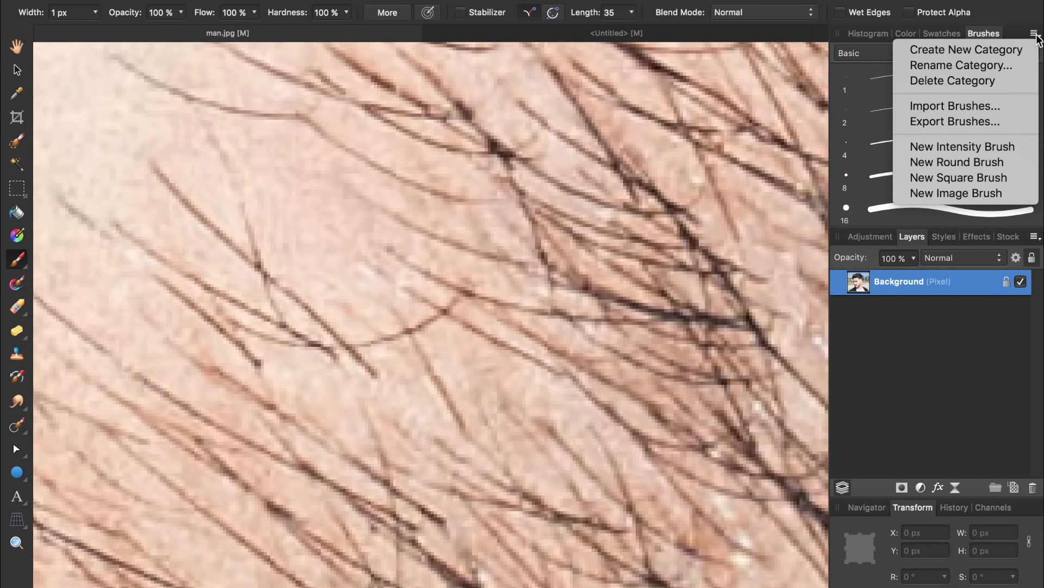
left_click(1000, 146)
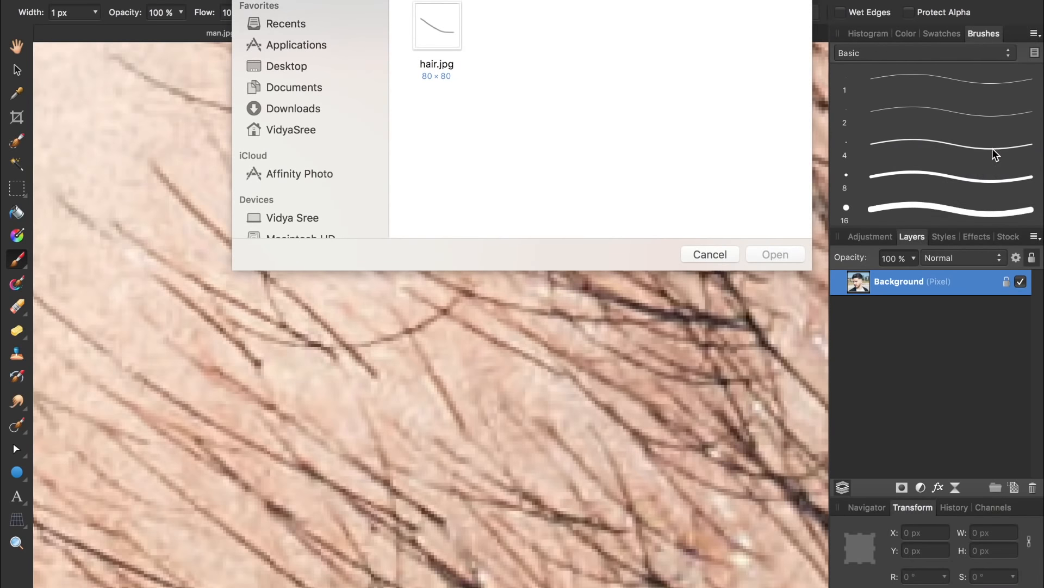
left_click(442, 38)
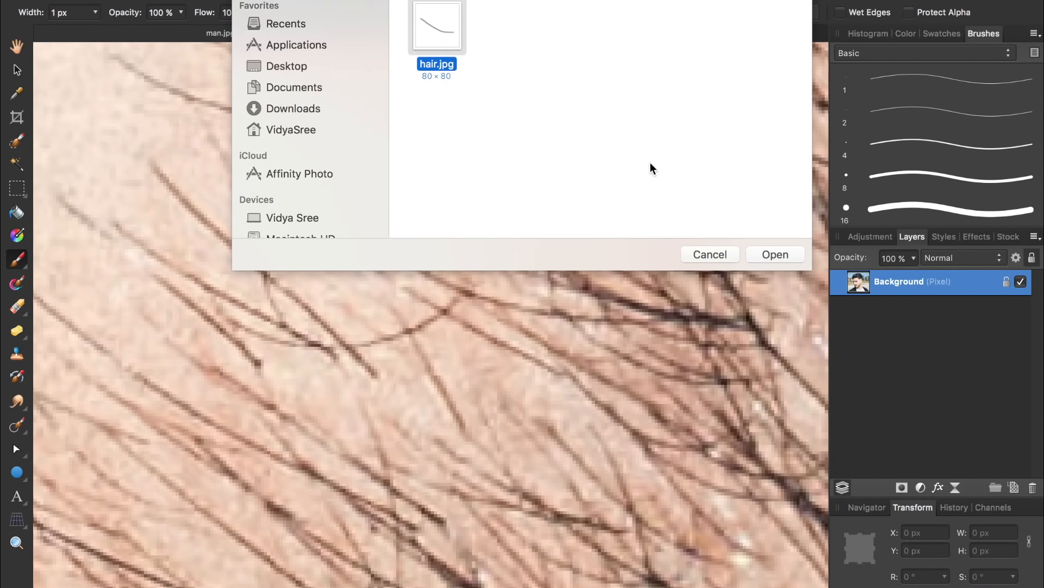
left_click(775, 254)
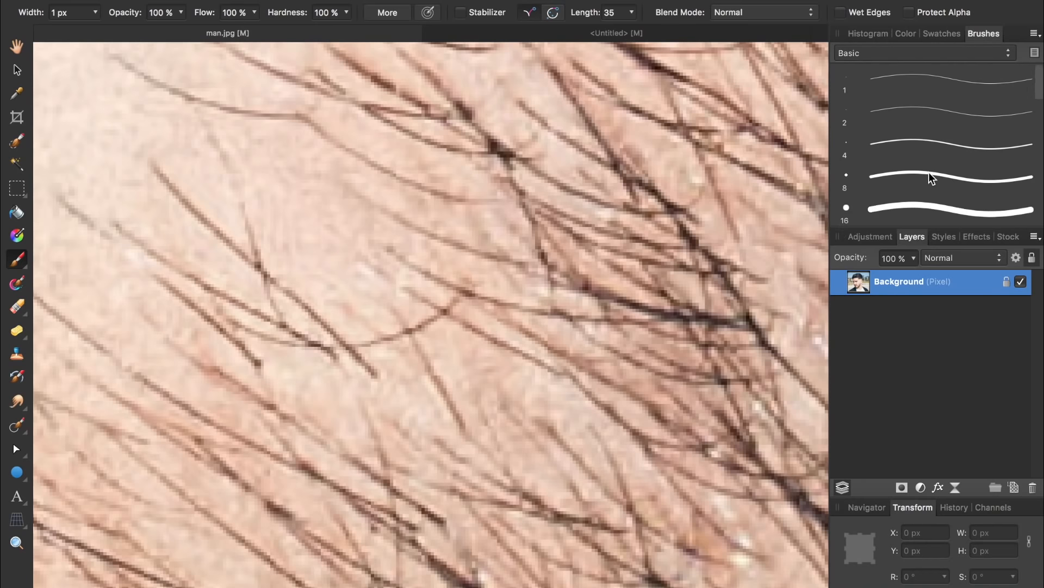
scroll(929, 172, "down", 5)
scroll(929, 172, "down", 5)
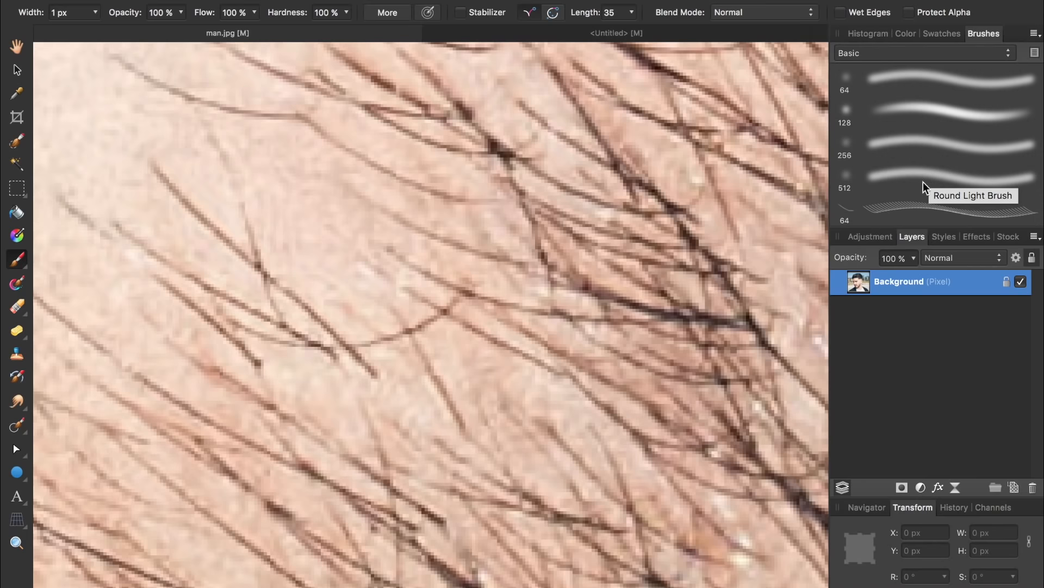
left_click(985, 215)
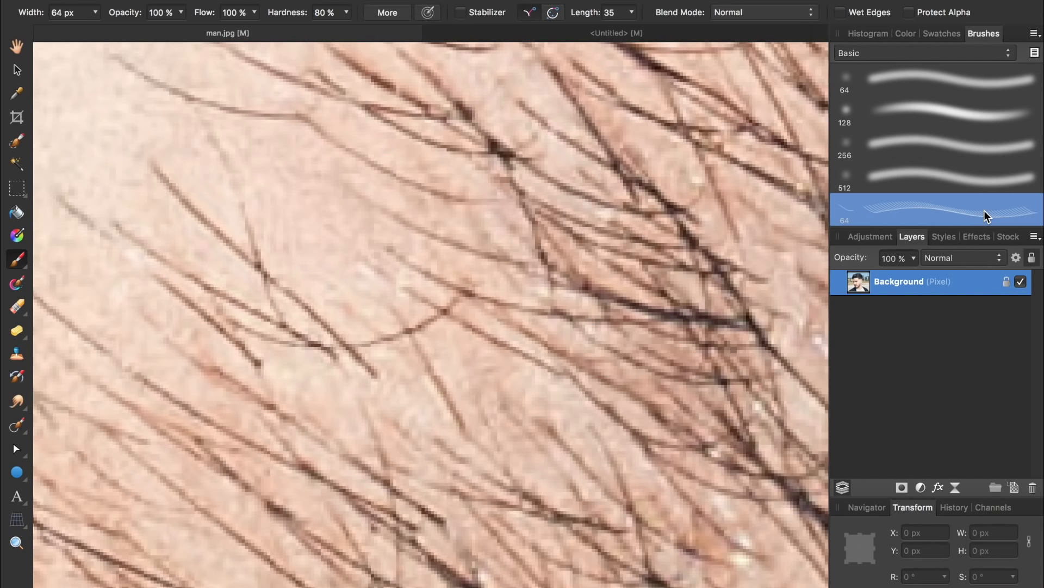
Add a pixel layer above the Background and try a test stroke with the hair brush, undoing the stroke.
left_click(1014, 487)
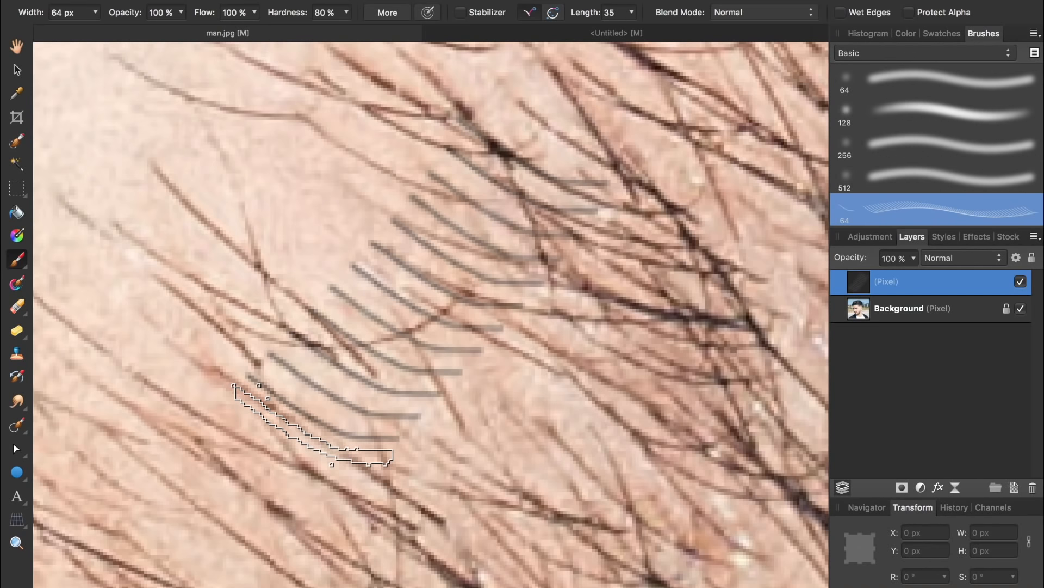
left_click_drag(239, 389, 387, 454)
key("super+z")
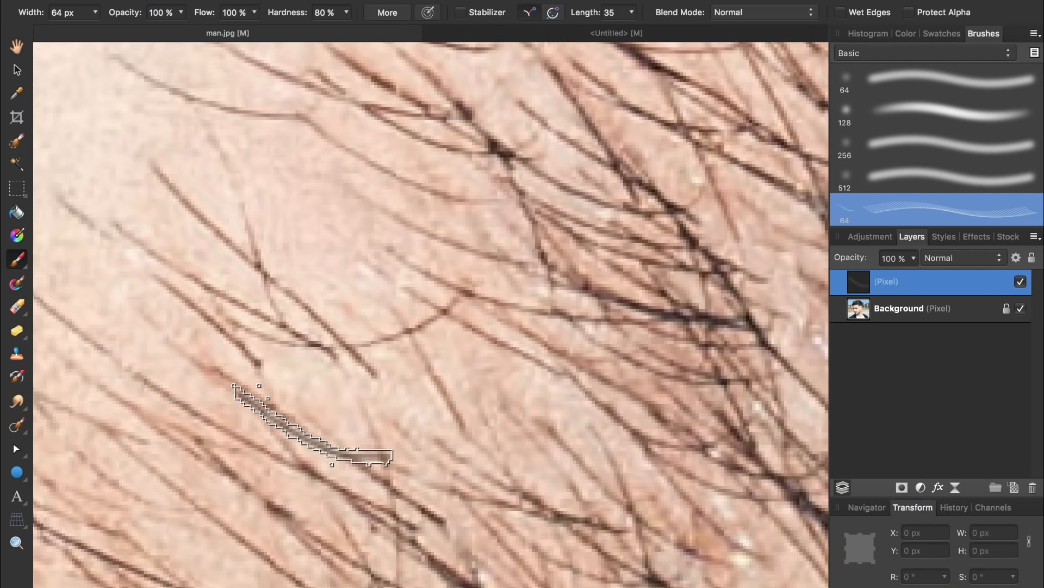
Open the hair brush for editing and set its spacing to 48%.
right_click(899, 208)
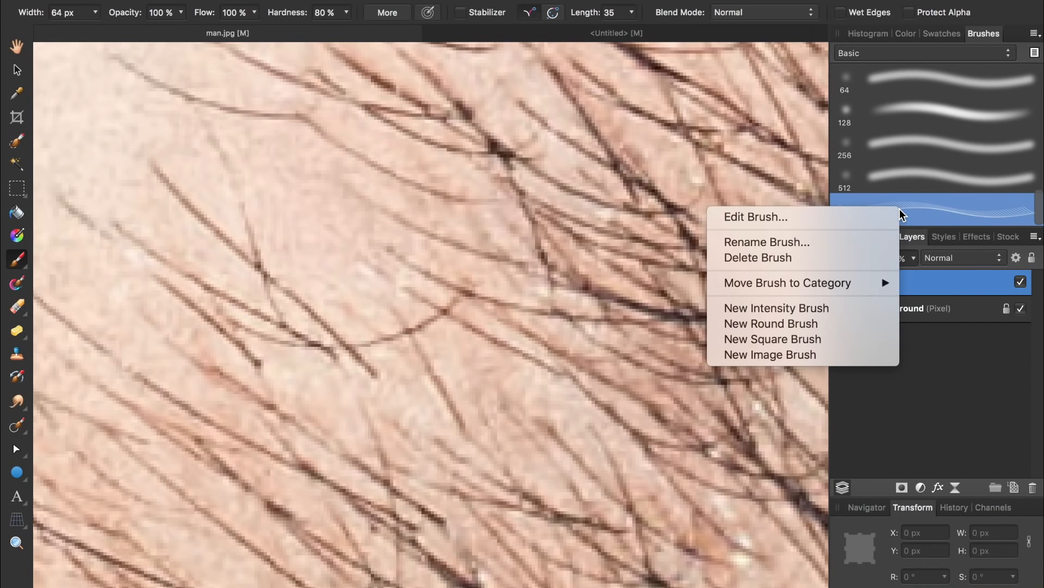
left_click(853, 223)
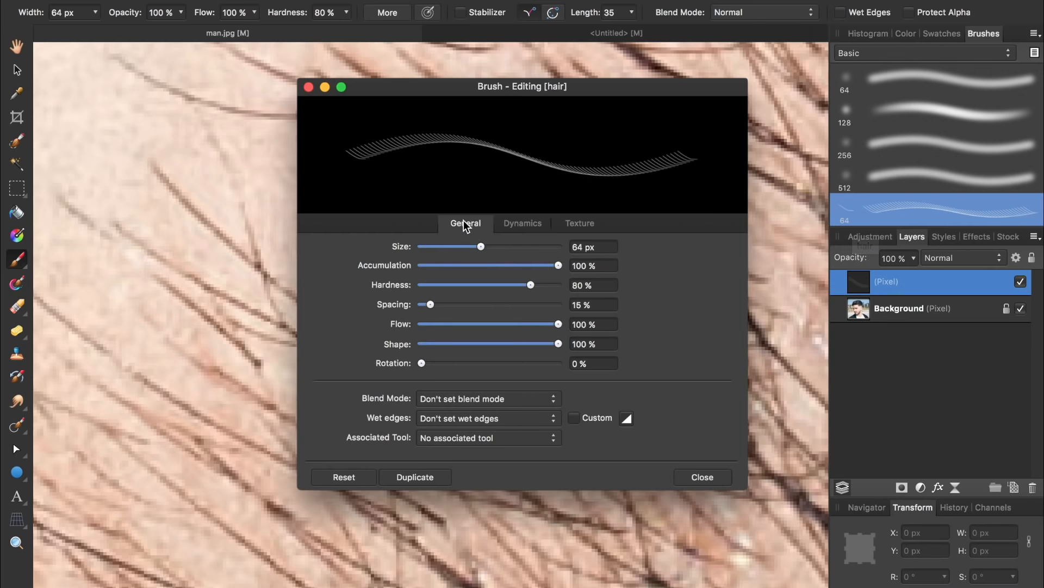
left_click_drag(431, 305, 454, 305)
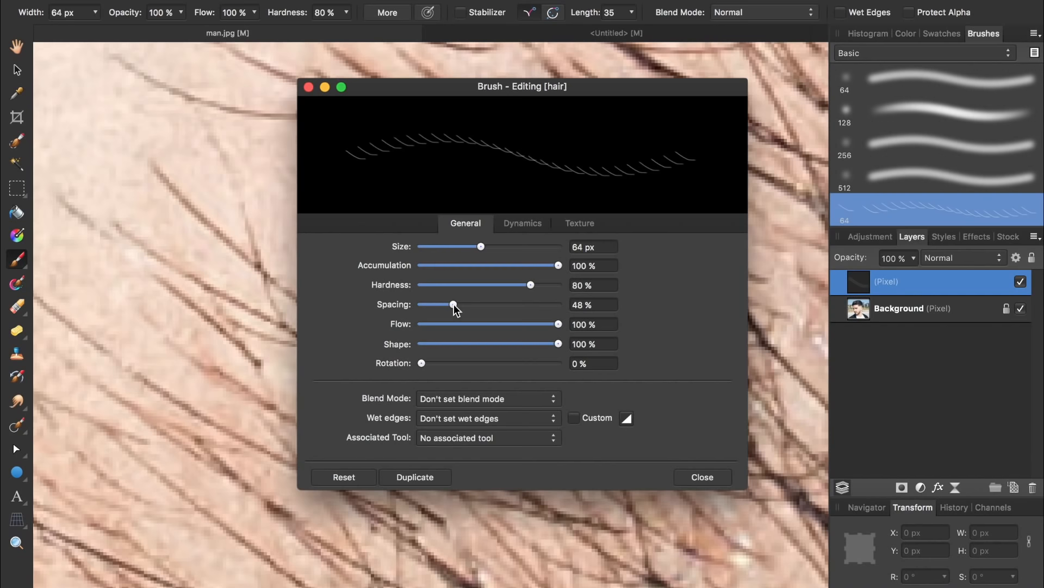
Set the hair brush's size jitter to 43% with Random as its controller.
left_click(521, 225)
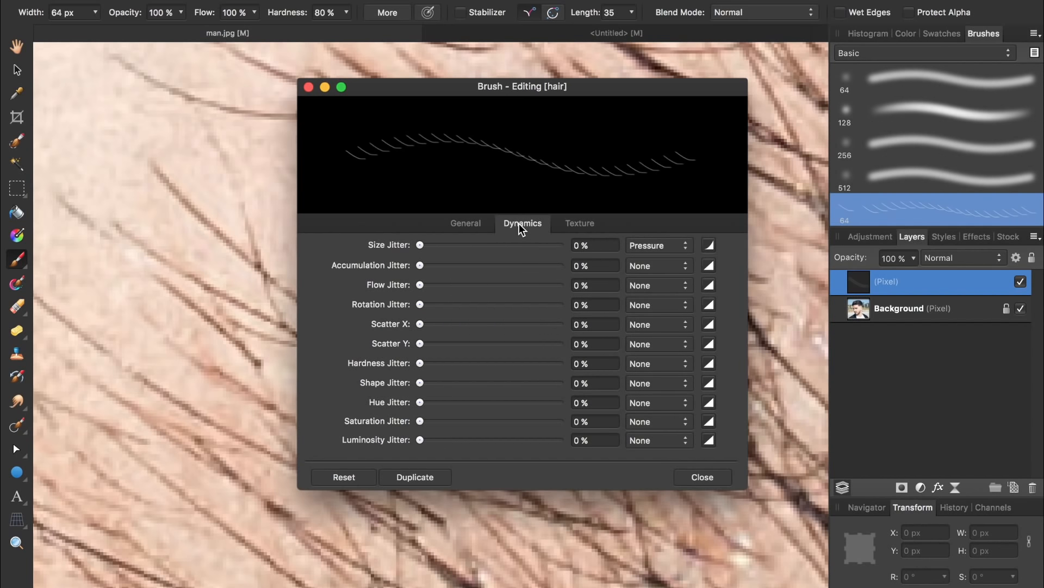
left_click_drag(420, 246, 479, 252)
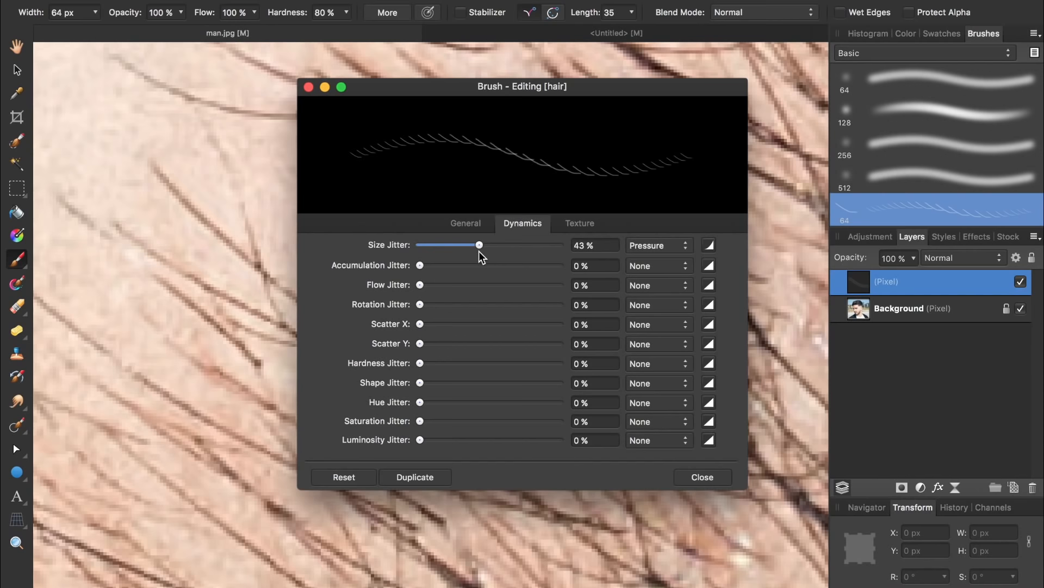
left_click(652, 246)
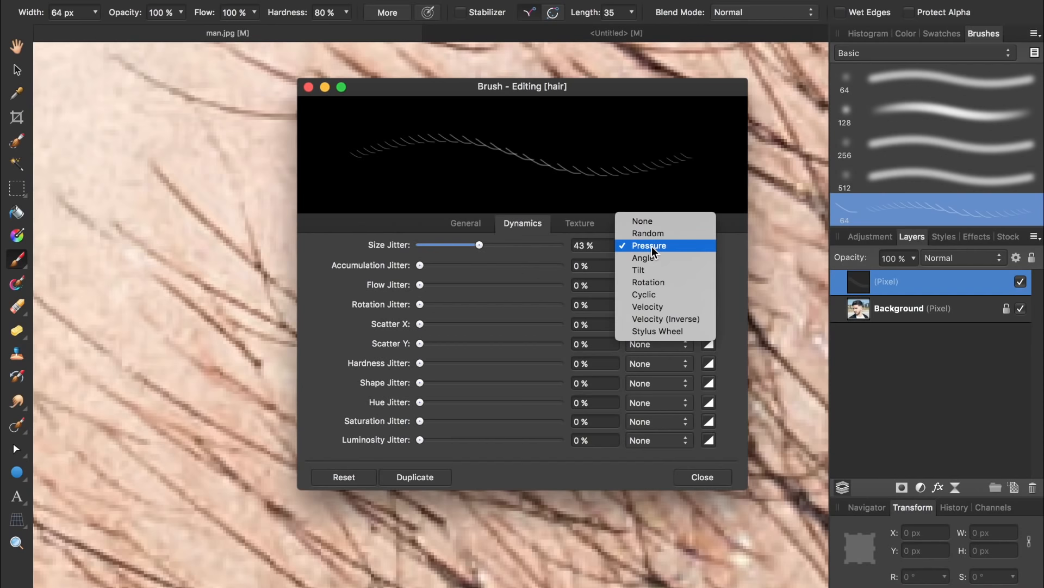
left_click(652, 235)
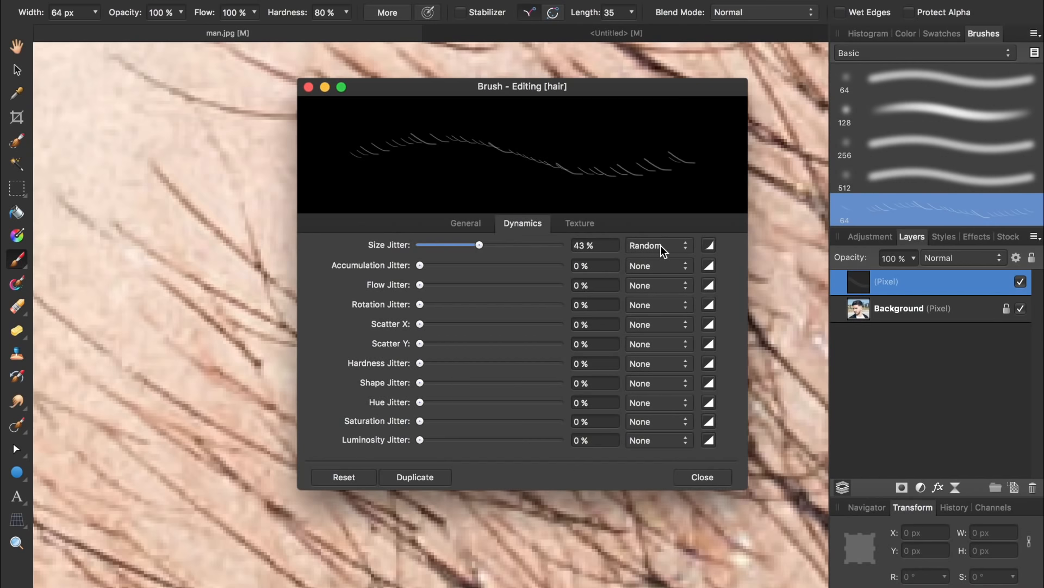
Set the hair brush's Flow Jitter to 27%, Rotation Jitter to 16%, Scatter X to 61% and Scatter Y to 75%, all Random.
left_click_drag(434, 284, 457, 286)
left_click_drag(421, 302, 443, 304)
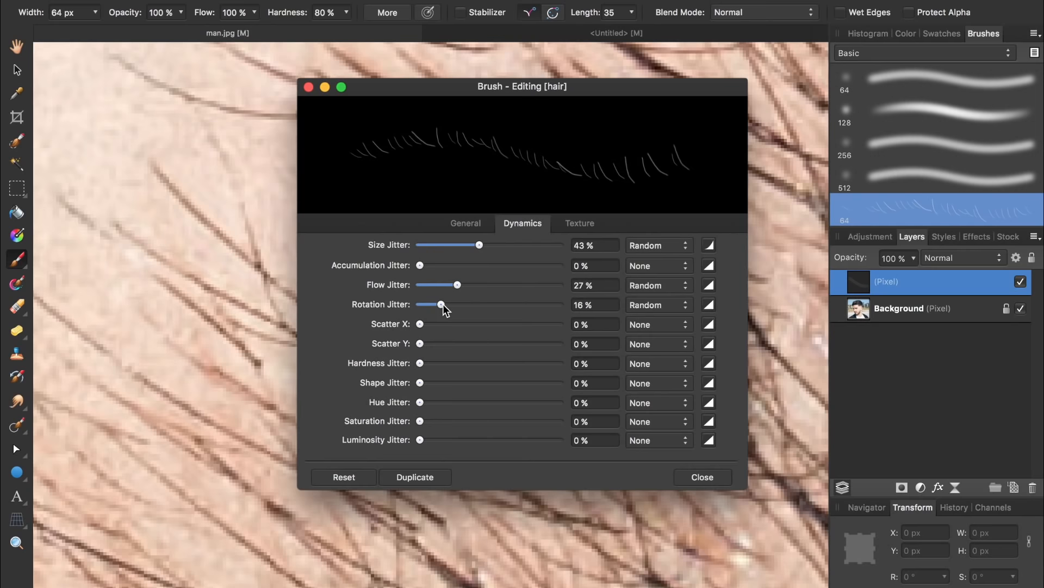
left_click_drag(425, 325, 447, 341)
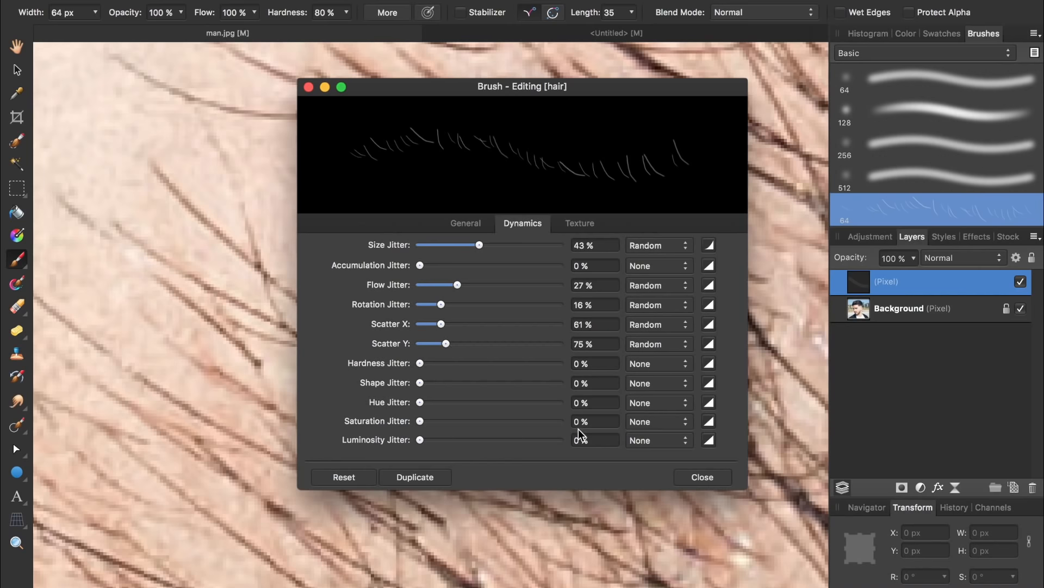
left_click(696, 477)
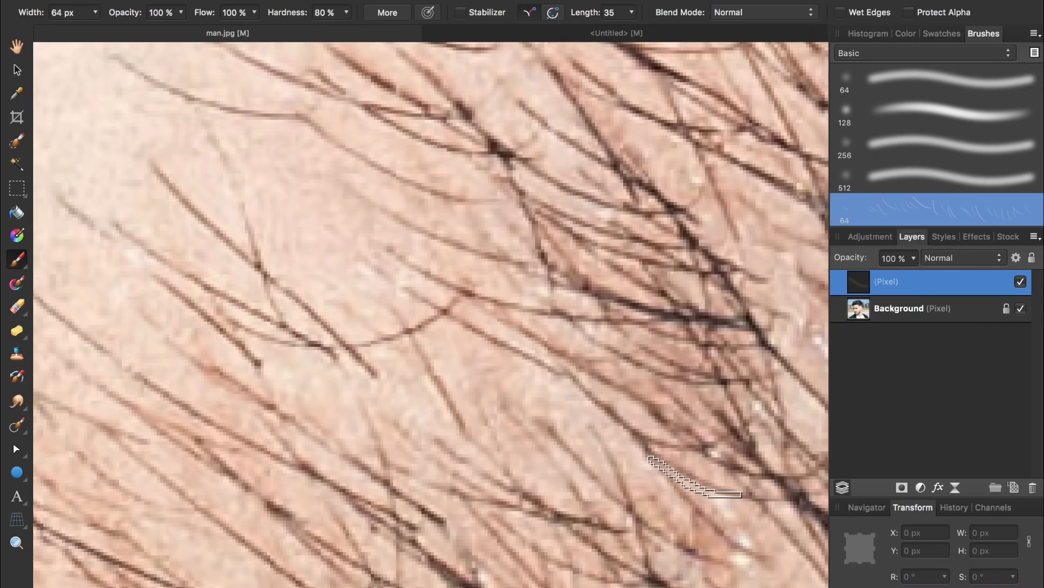
Paint scattered hairs across the cheek on the new pixel layer with the edited hair brush.
mouse_move(527, 125)
left_mouse_down()
mouse_move(381, 370)
mouse_move(335, 426)
mouse_move(598, 209)
left_mouse_up()
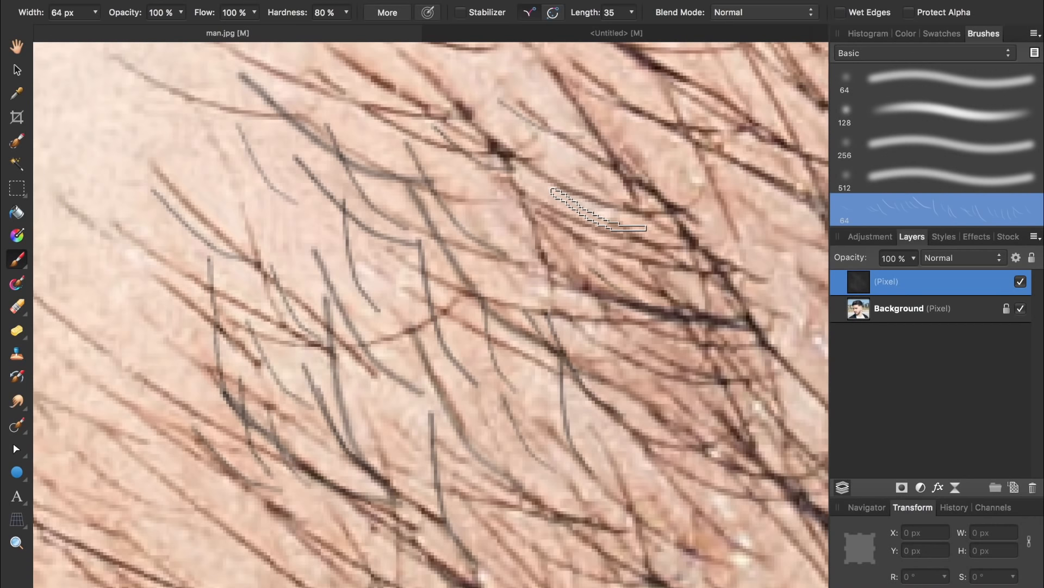
Undo the black hair strokes on the cheek and set the brush colour to a light brown sampled from the beard area.
left_click(527, 240)
key("super+z")
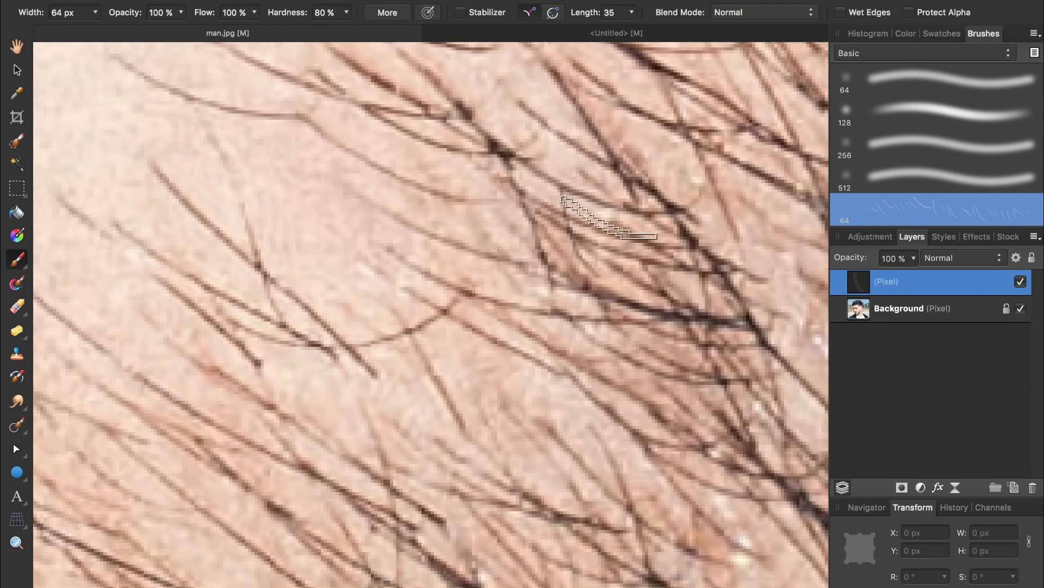
left_click(903, 34)
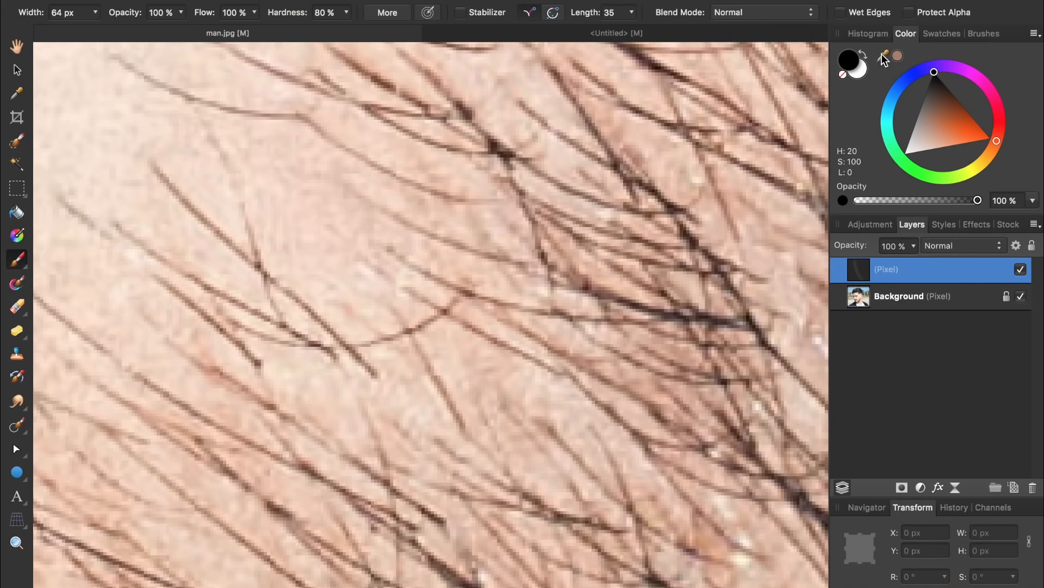
left_click_drag(883, 57, 560, 247)
left_click(898, 56)
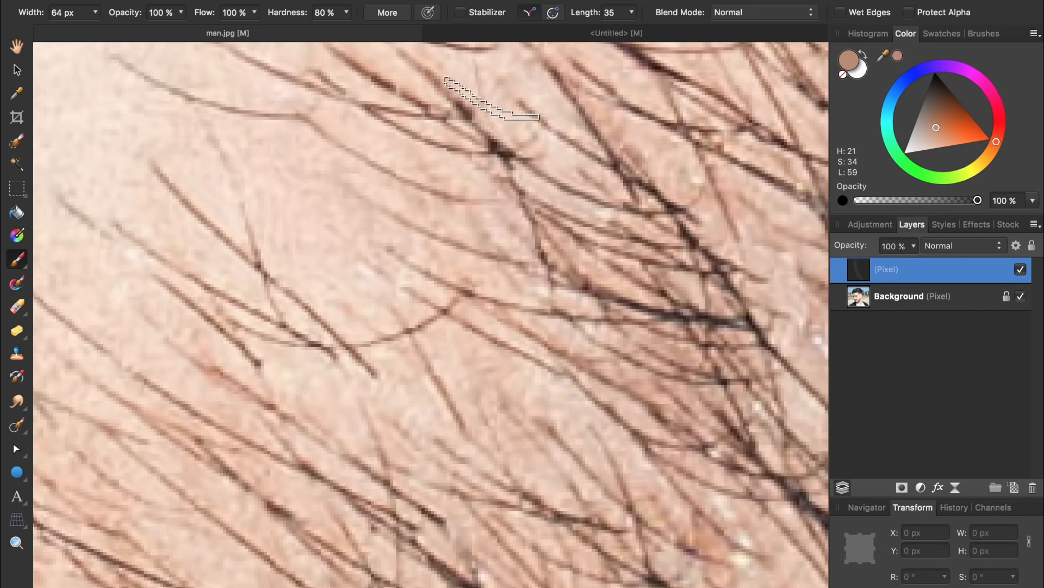
Paint light brown hairs over the sparse patches of the cheek beard with the hair brush.
mouse_move(411, 140)
left_mouse_down()
mouse_move(391, 322)
mouse_move(446, 373)
mouse_move(184, 332)
mouse_move(210, 218)
left_mouse_up()
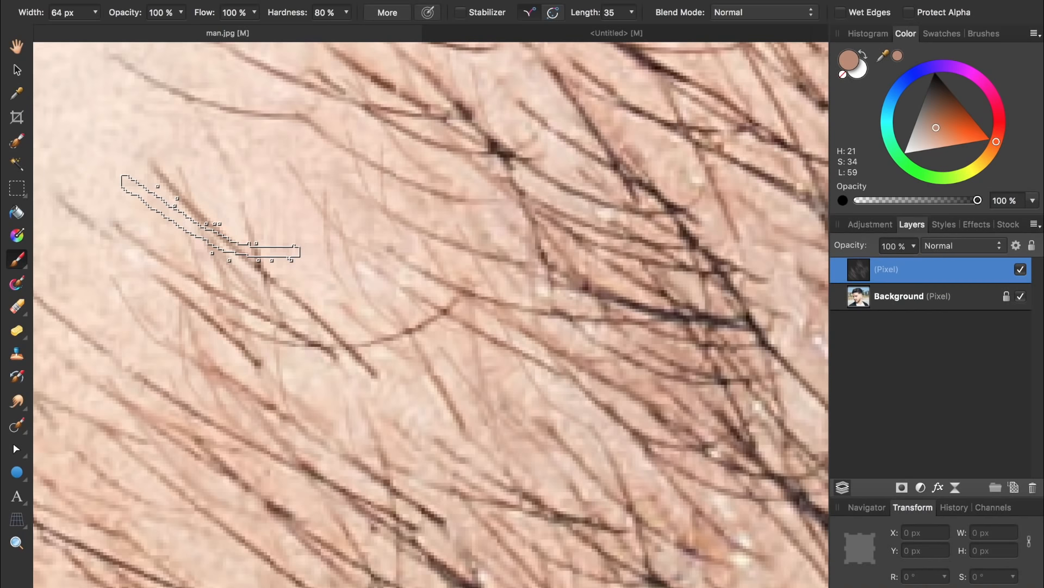
scroll(210, 218, "down", 6)
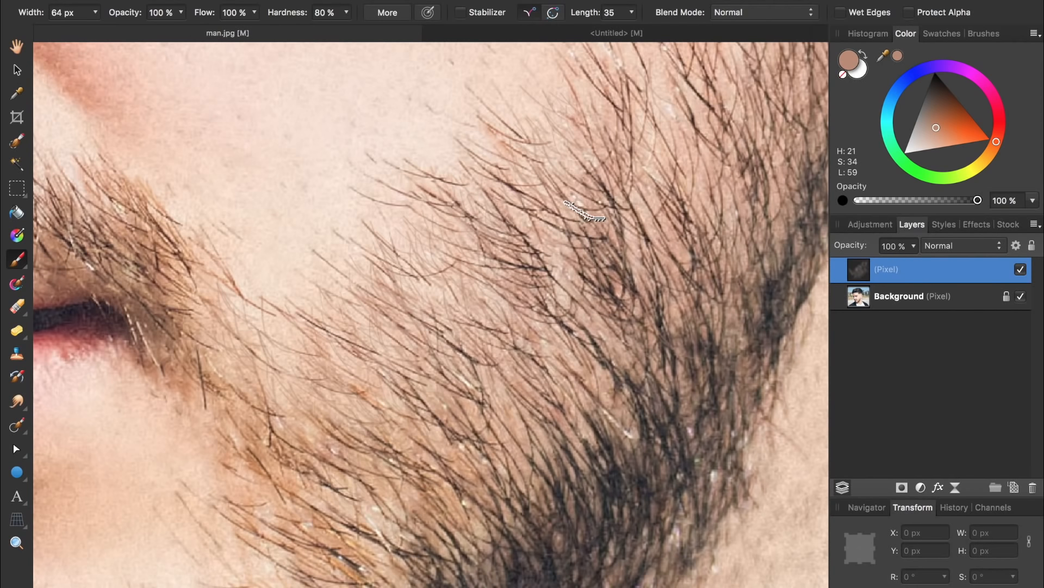
Add a new pixel layer and paint dark brown hairs (H 21, S 24, L 21) throughout the cheek beard.
left_click(1013, 487)
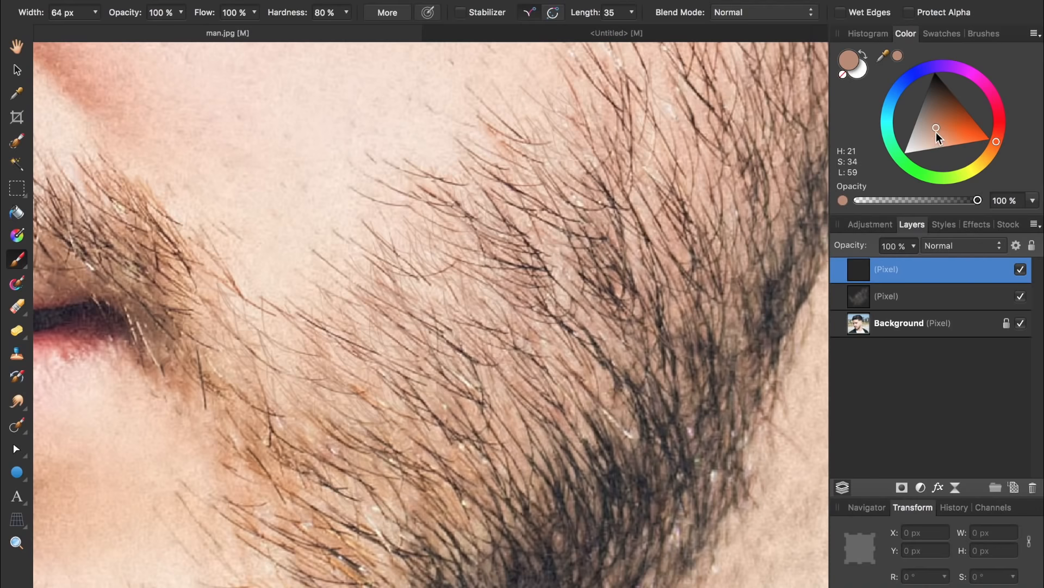
left_click_drag(935, 127, 935, 94)
left_click(537, 165)
left_click(523, 216)
left_click(524, 385)
left_click(571, 292)
left_click(638, 280)
left_click(362, 351)
left_click(411, 343)
left_click(547, 338)
left_click(477, 272)
left_click(531, 211)
left_click(606, 128)
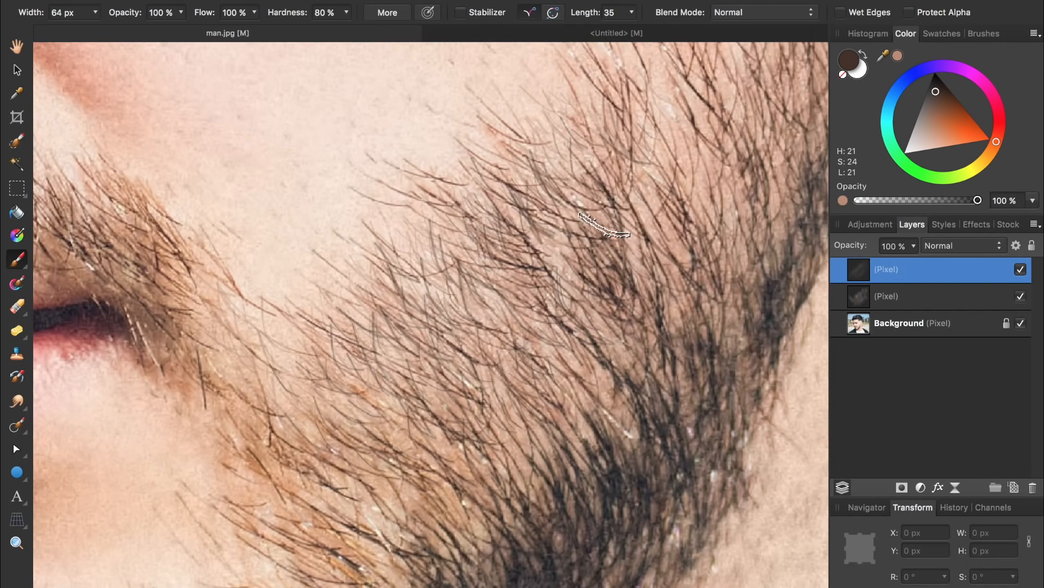
Adjust the hair brush width to 59.8 px and add more dark brown hairs between the cheek and the mouth corner.
key("bracketleft")
key("bracketleft")
key("bracketleft")
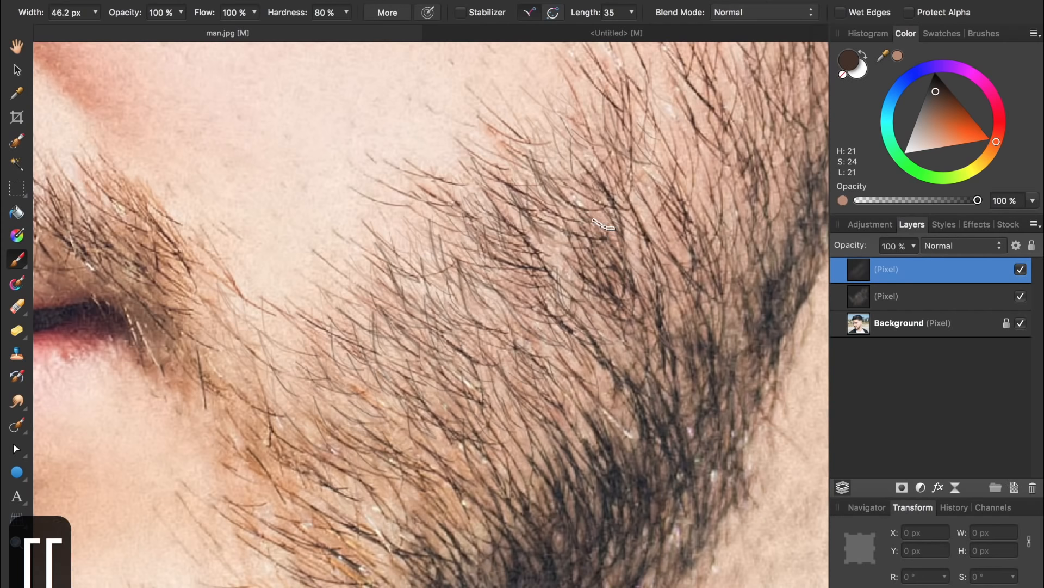
key("bracketright")
key("bracketright")
key("bracketright")
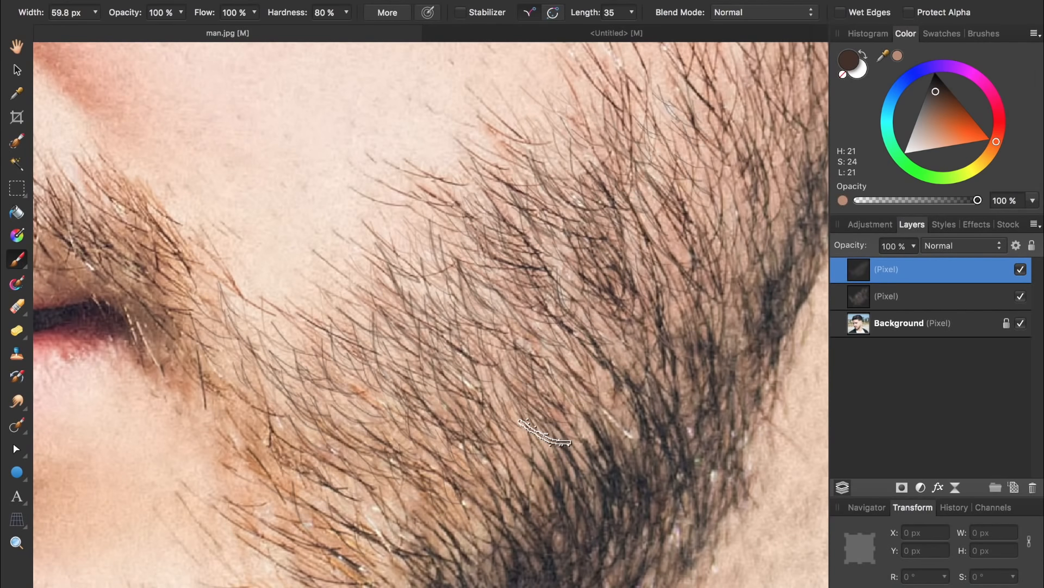
Add another pixel layer and paint pale grey-beige hairs (H 21, S 17, L 77) across the cheek beard.
left_click(1012, 486)
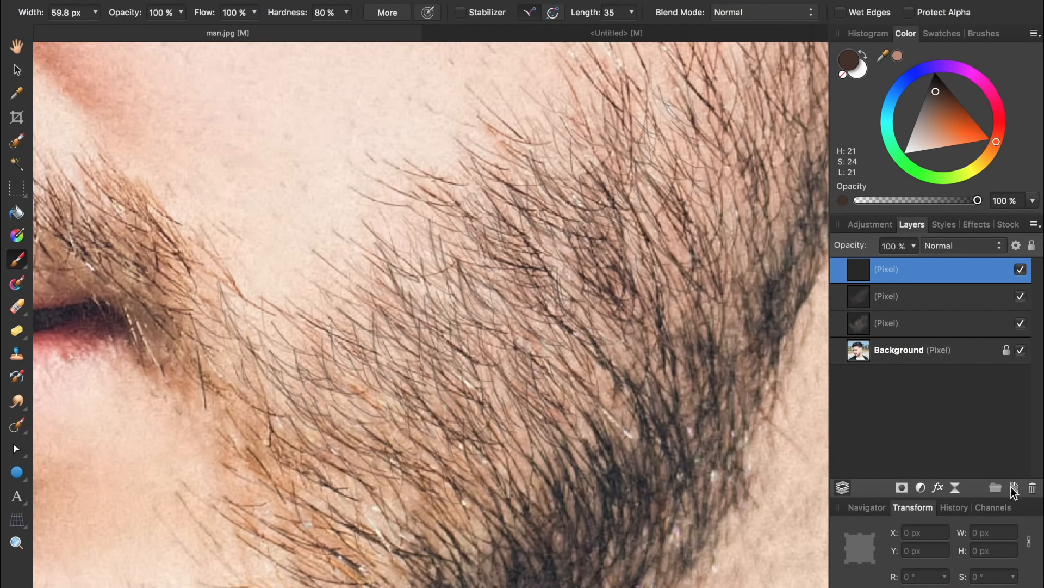
left_click(917, 136)
left_click(244, 327)
left_click(530, 417)
left_click(571, 380)
left_click(389, 356)
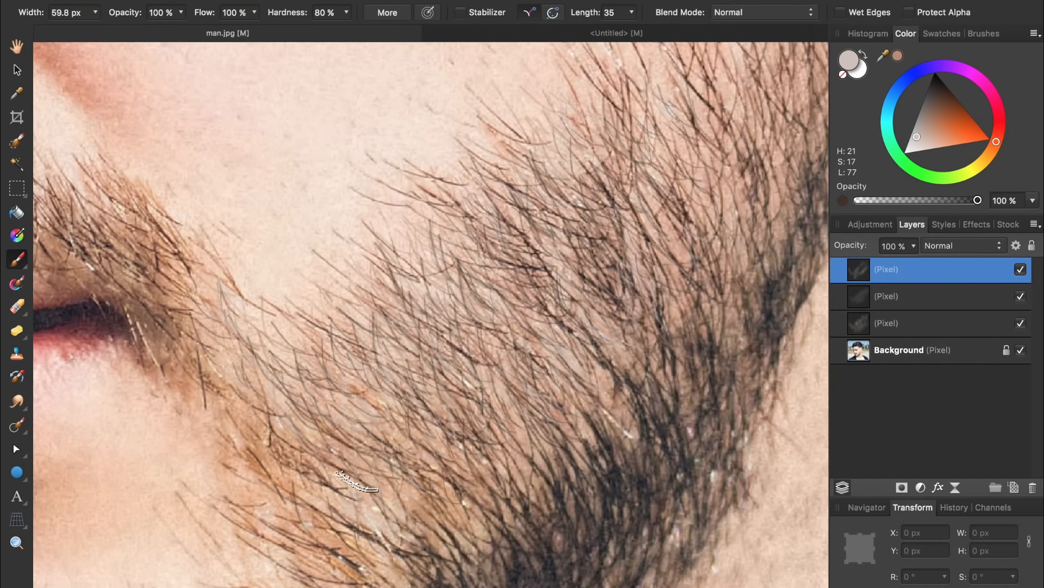
Add a fourth pixel layer and paint orange hairs (H 21, S 75, L 65) into the beard.
left_click(1014, 487)
left_click(952, 139)
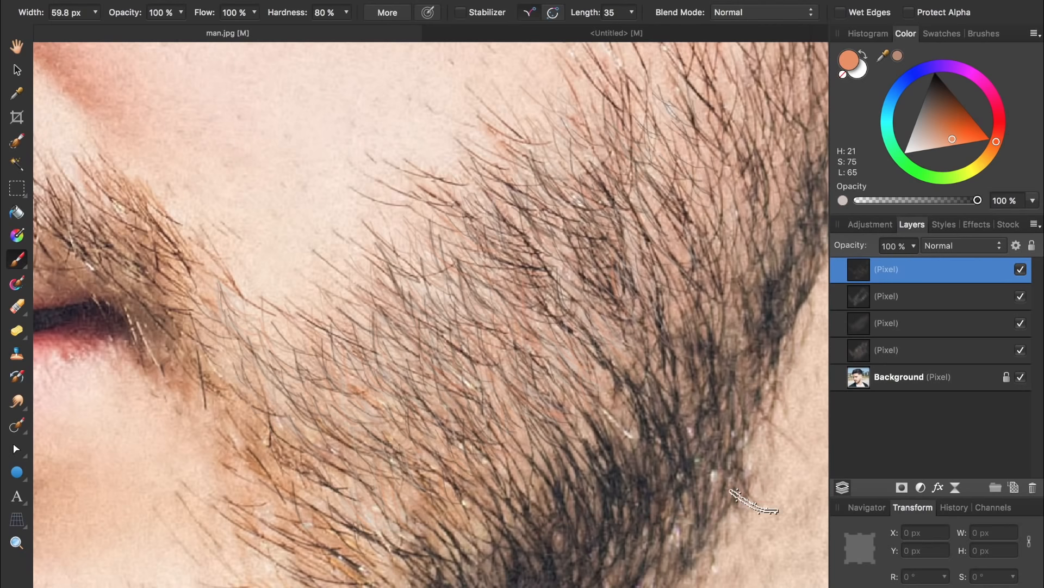
Select all four hair layers and toggle their visibility to compare the beard with and without the painted hairs.
left_click(900, 351, "shift")
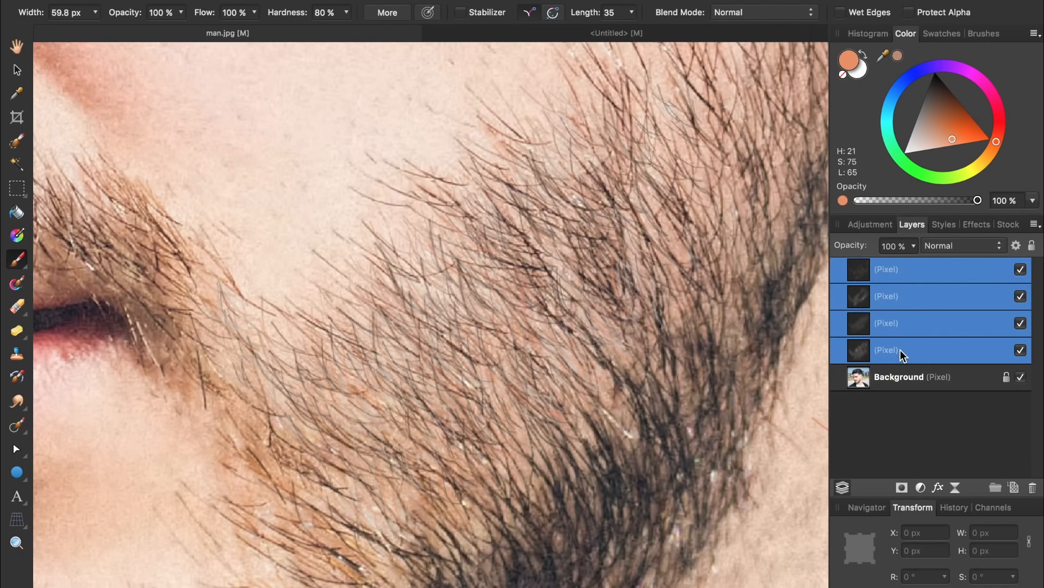
left_click(1021, 351)
left_click(1021, 351)
left_click(1021, 350)
left_click(1021, 351)
Try erasing the pale hairs from their own pixel layer with a soft 183.7 px Erase brush.
left_click(903, 299)
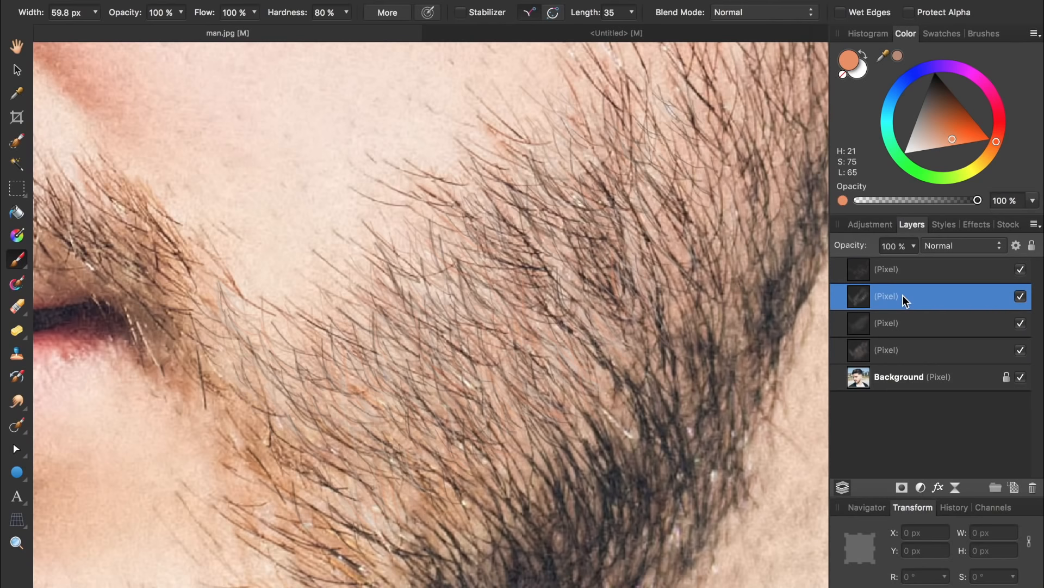
key("e")
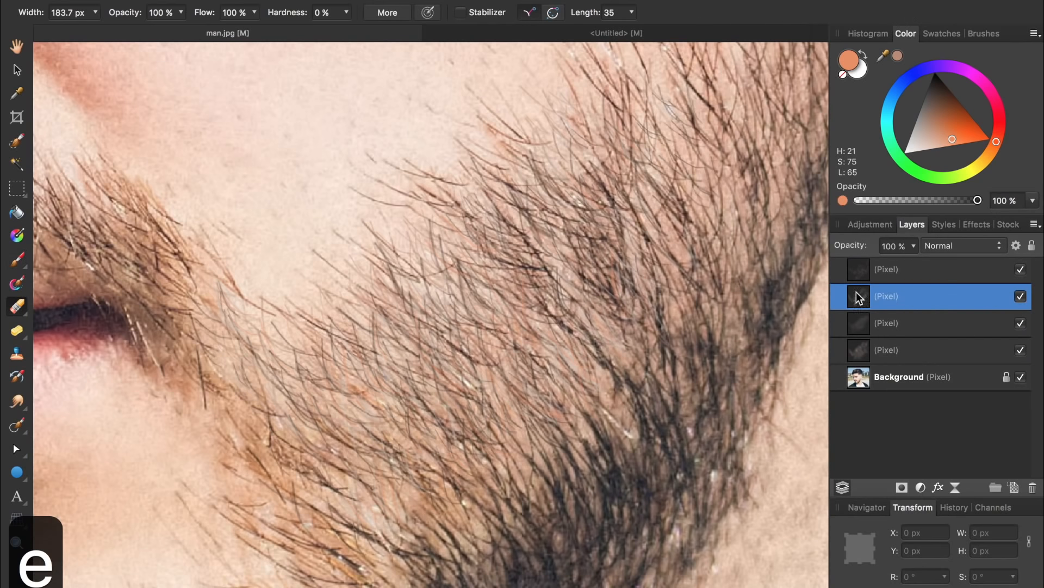
mouse_move(521, 251)
left_mouse_down()
mouse_move(548, 104)
mouse_move(268, 338)
mouse_move(173, 268)
mouse_move(140, 476)
left_mouse_up()
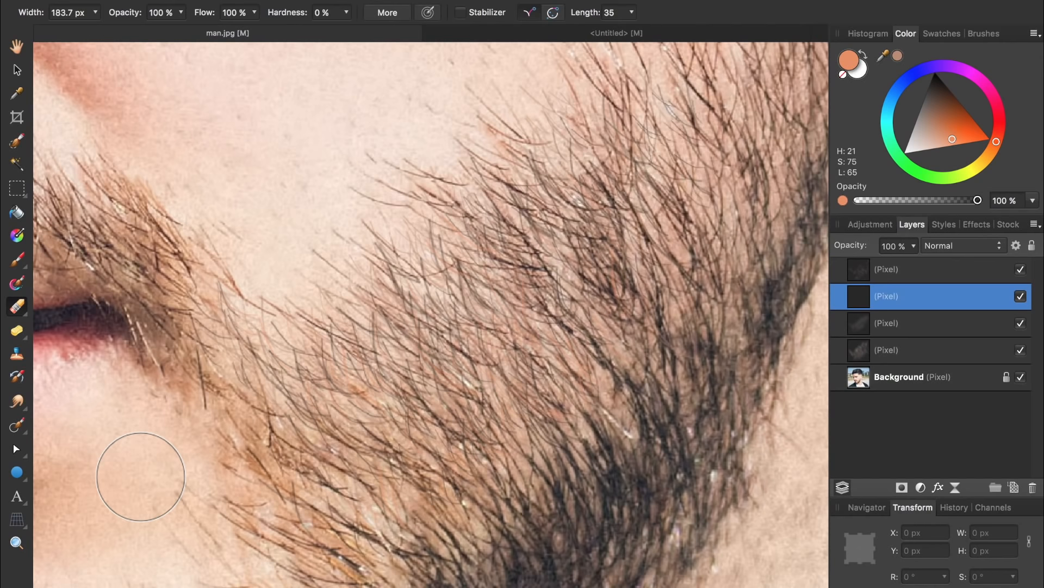
key("super+z")
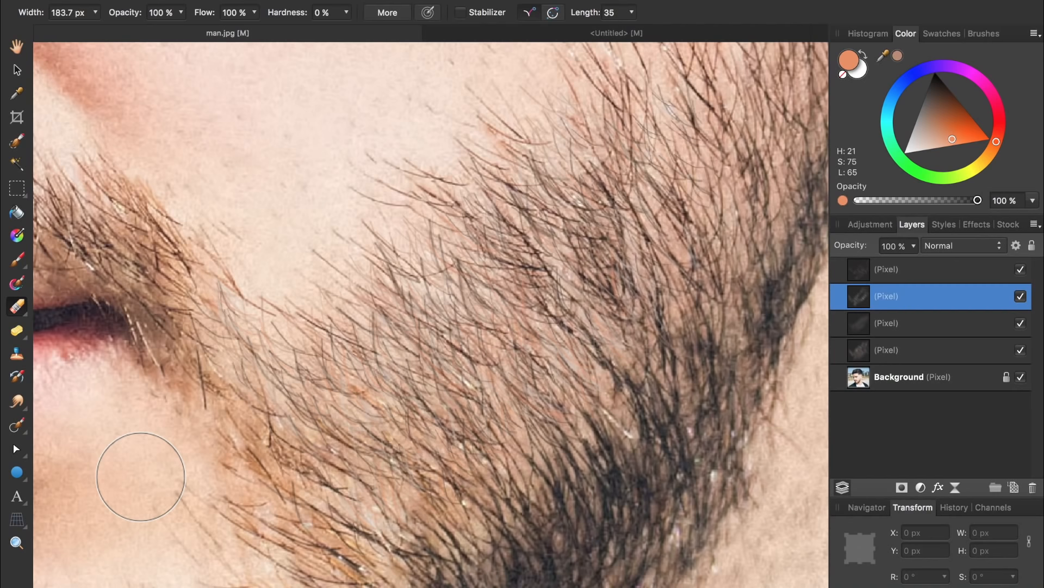
scroll(140, 477, "down", 10)
scroll(140, 476, "left", 10)
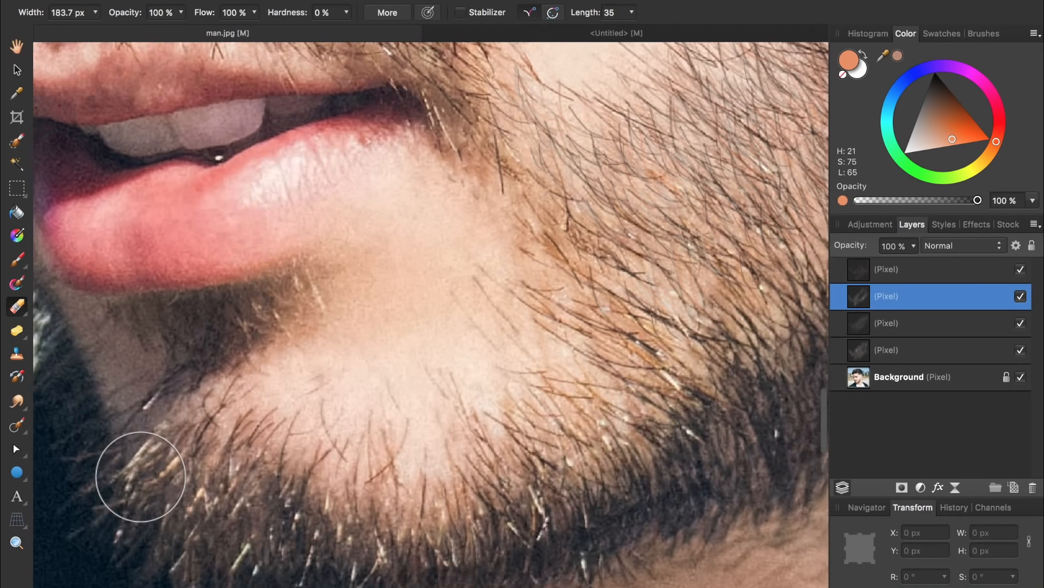